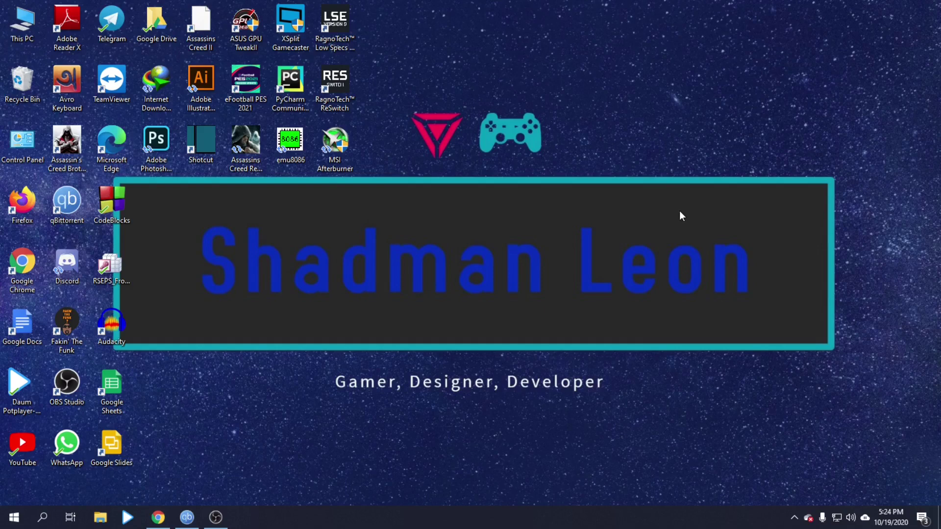
# - Browse from This PC to Documents and open the qBittorrent Themes folder listing four .qbtheme files
pyautogui.doubleClick(23, 22)
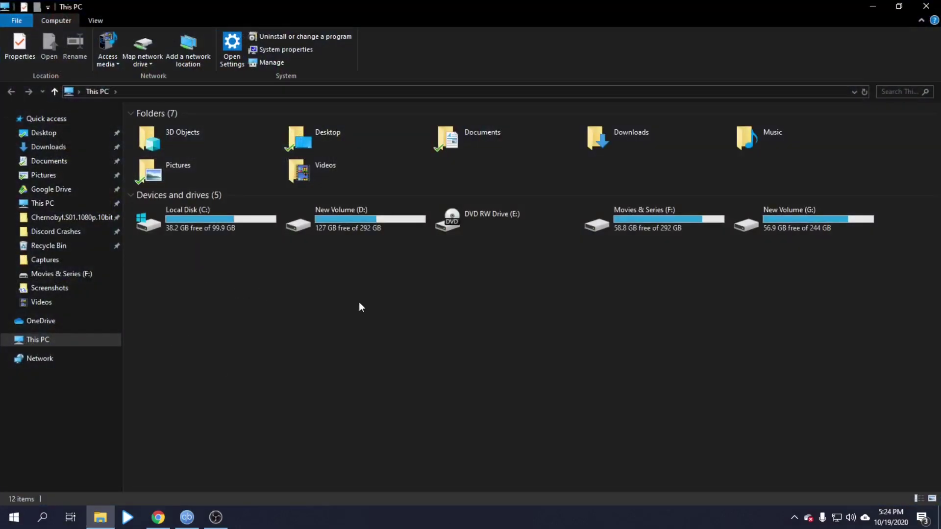
pyautogui.click(45, 161)
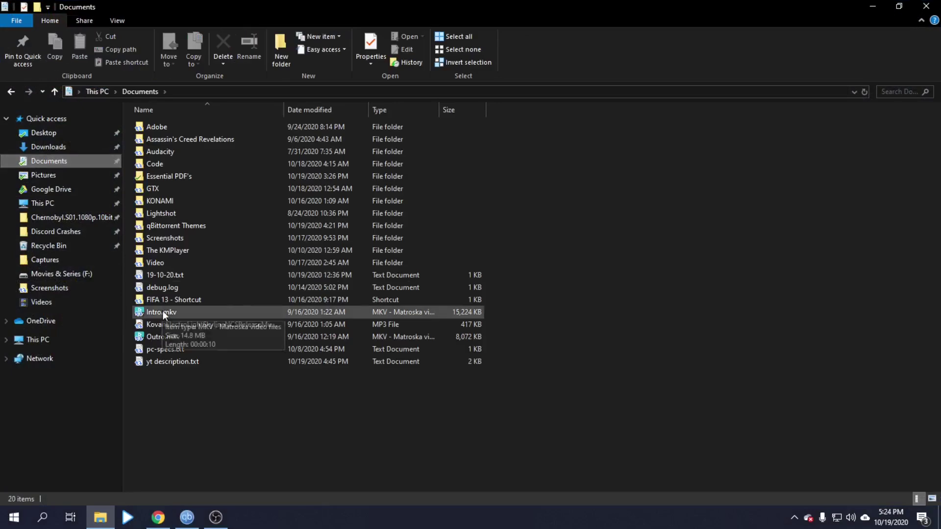
pyautogui.click(182, 230)
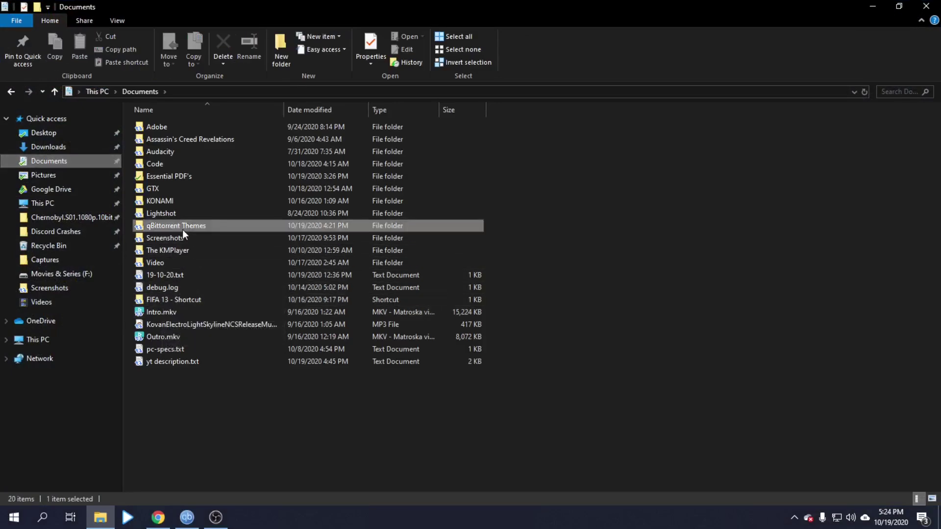
pyautogui.doubleClick(183, 230)
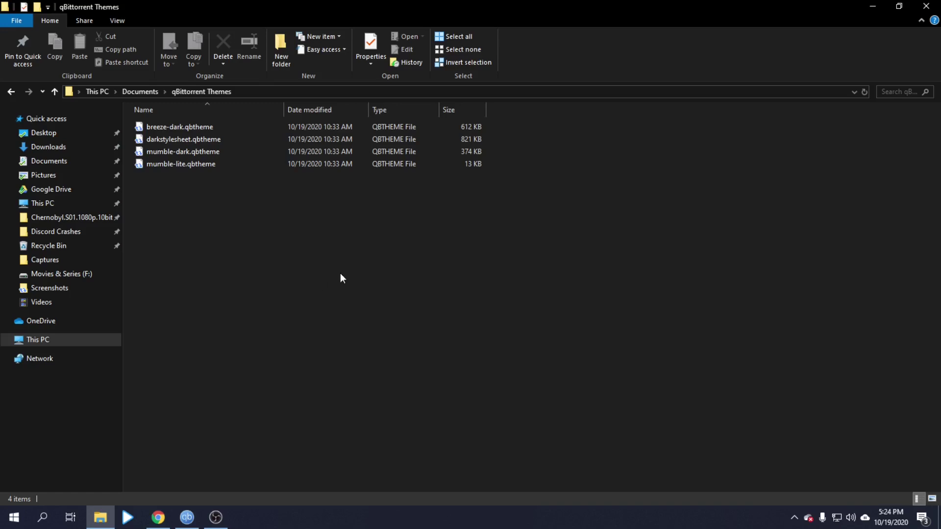
# - Select all four .qbtheme theme files and cut them
pyautogui.moveTo(508, 125); pyautogui.dragTo(457, 158)
pyautogui.click(454, 260)
pyautogui.moveTo(516, 125); pyautogui.dragTo(452, 183)
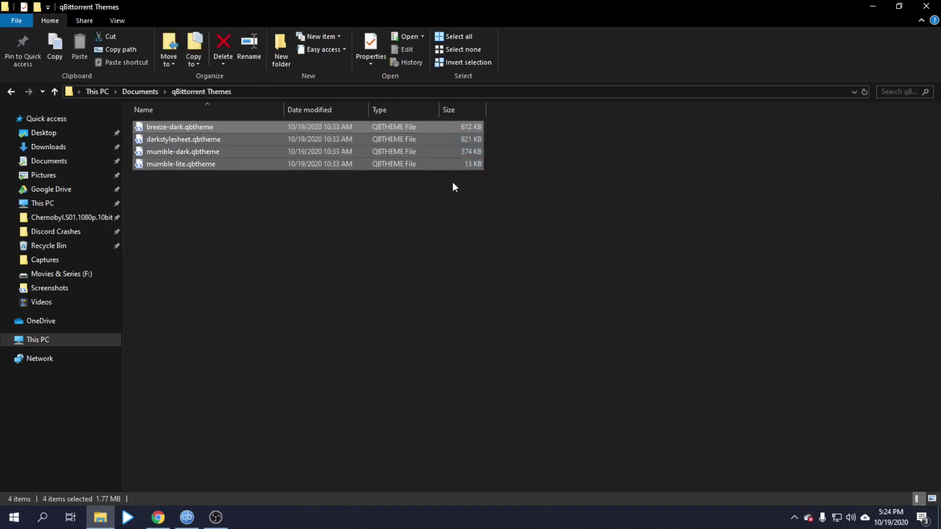
pyautogui.rightClick(438, 139)
pyautogui.click(463, 288)
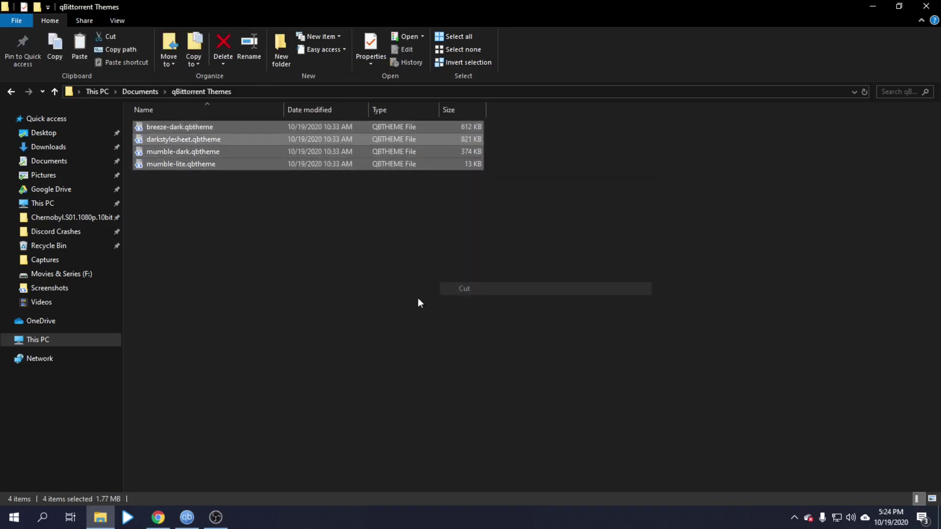
# - Paste the theme files into C:\Program Files (x86)\qBittorrent, granting administrator permission
pyautogui.click(55, 343)
pyautogui.doubleClick(179, 230)
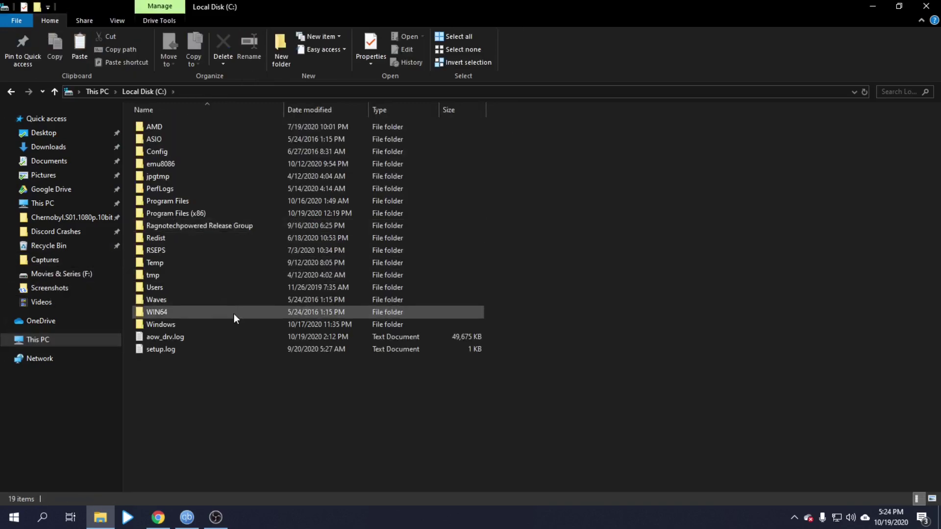
pyautogui.doubleClick(193, 214)
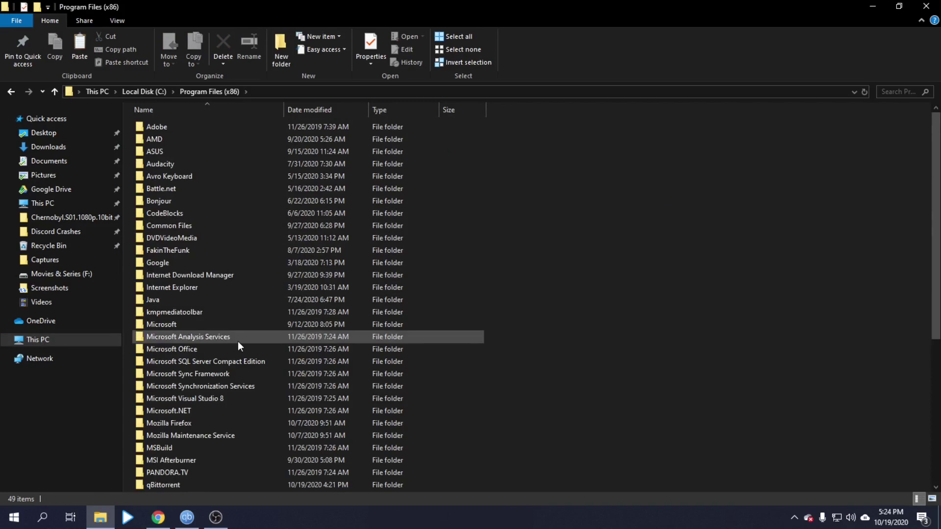
pyautogui.scroll(-1, 226, 392)
pyautogui.doubleClick(201, 449)
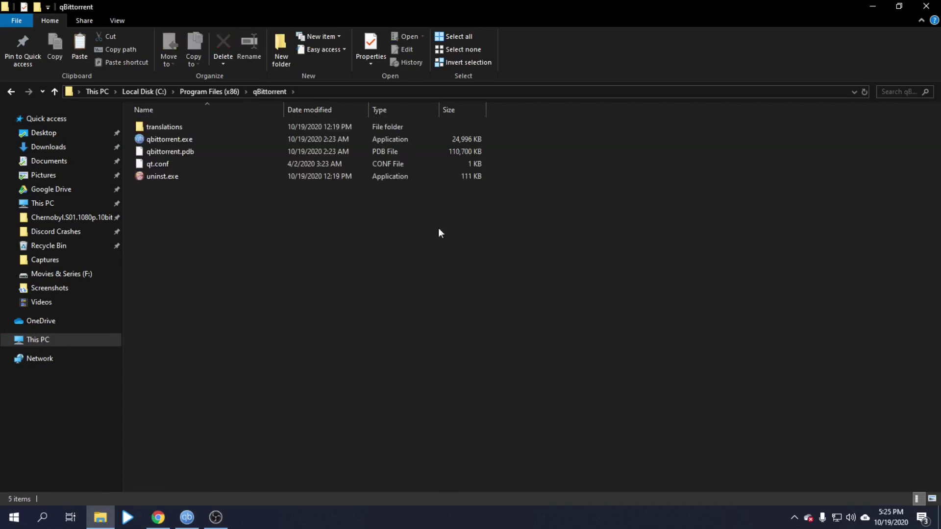
pyautogui.rightClick(579, 222)
pyautogui.click(606, 319)
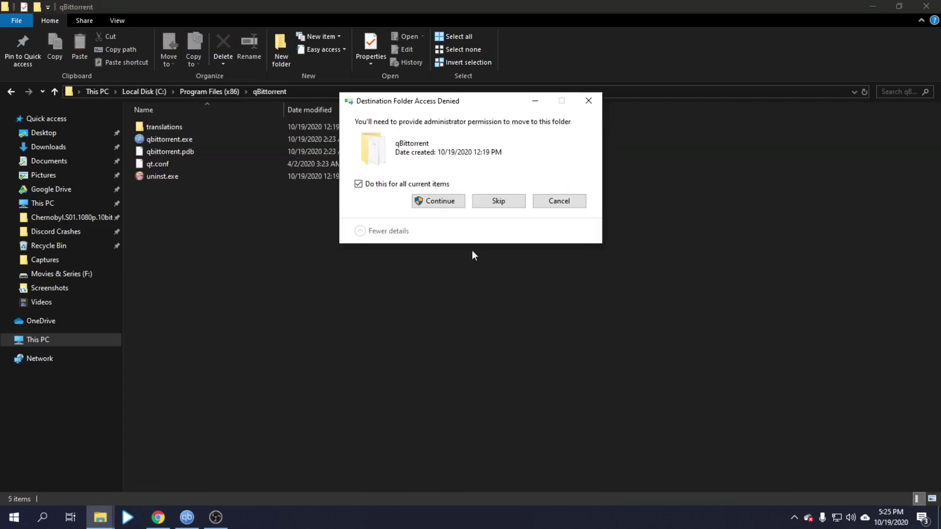
pyautogui.click(434, 205)
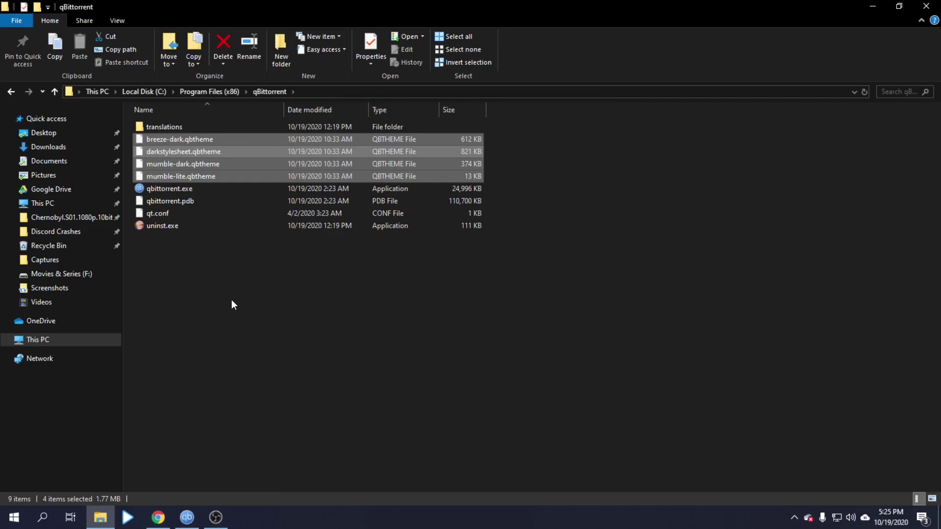
# - Enable qBittorrent's custom UI theme using mumble-dark.qbtheme from the install folder, then apply and save the settings
pyautogui.click(926, 6)
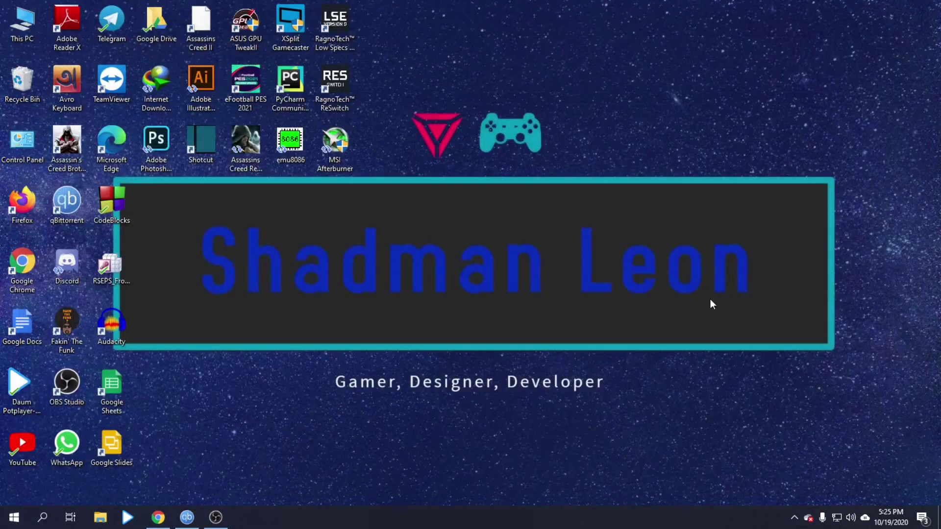
pyautogui.click(189, 518)
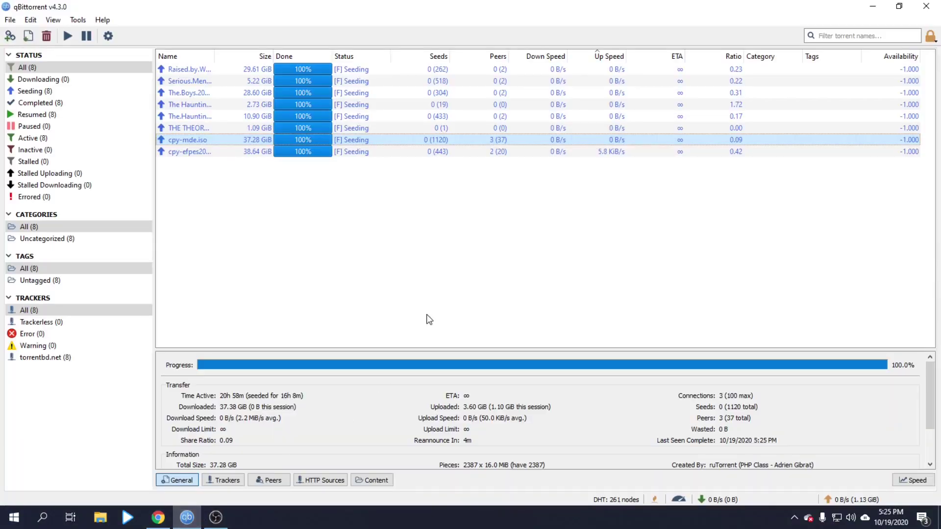
pyautogui.click(76, 20)
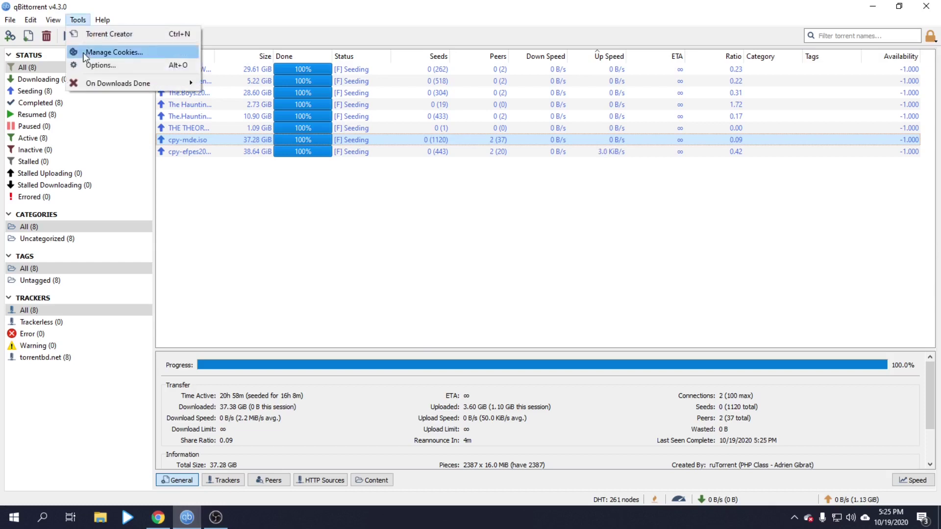
pyautogui.click(86, 64)
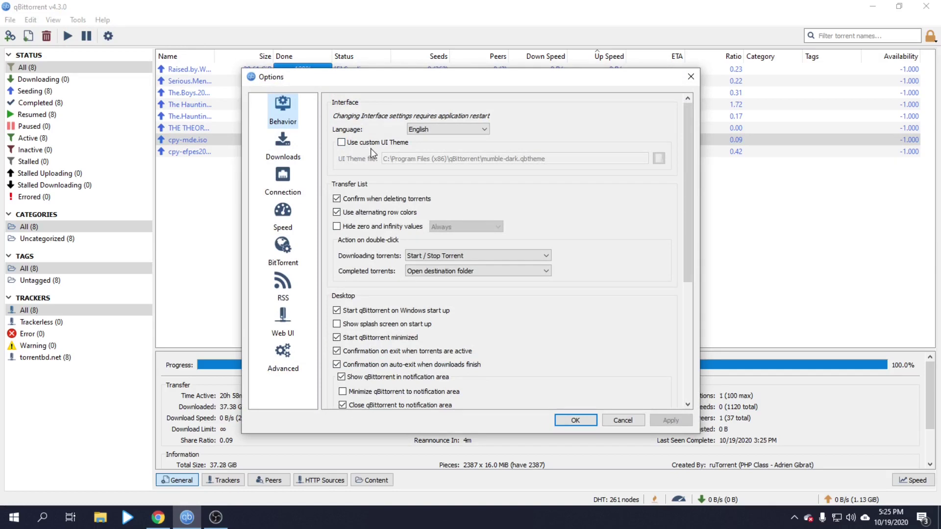
pyautogui.click(354, 145)
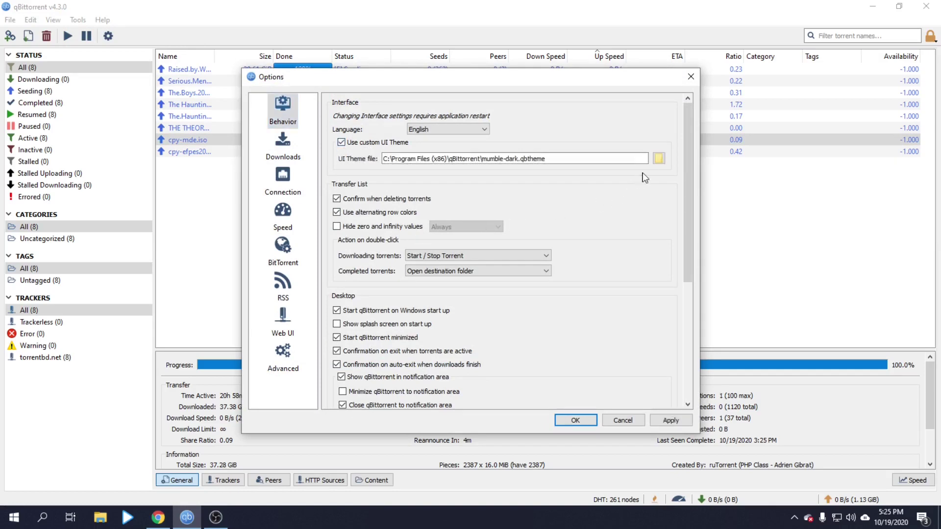
pyautogui.click(658, 158)
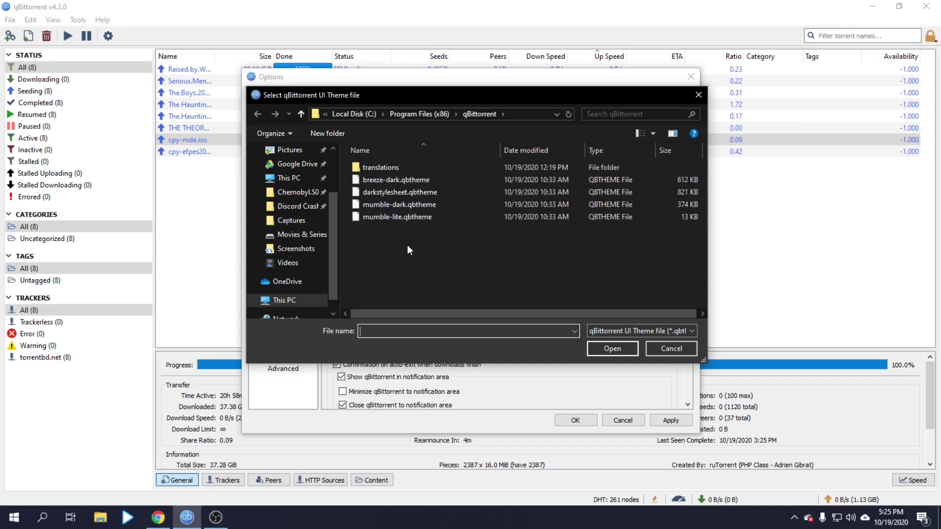
pyautogui.click(415, 205)
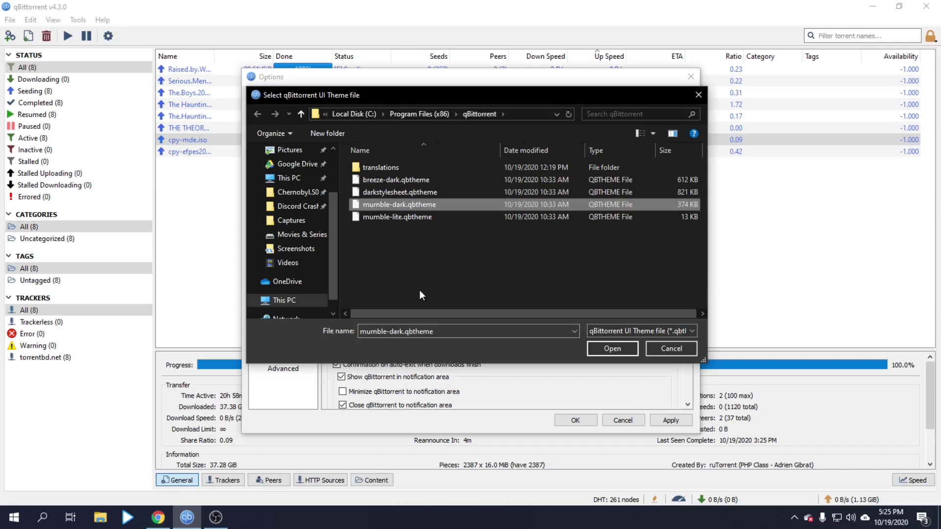
pyautogui.click(607, 349)
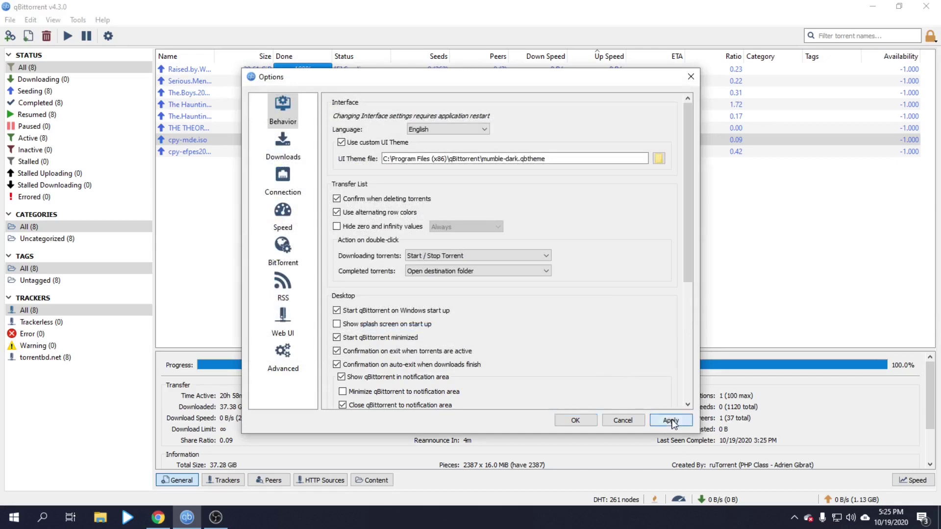
pyautogui.click(667, 420)
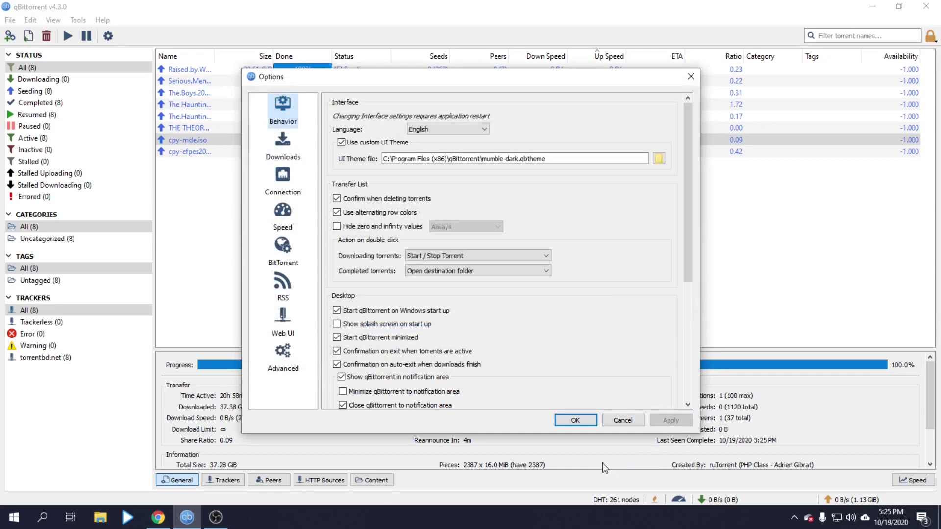
pyautogui.click(576, 421)
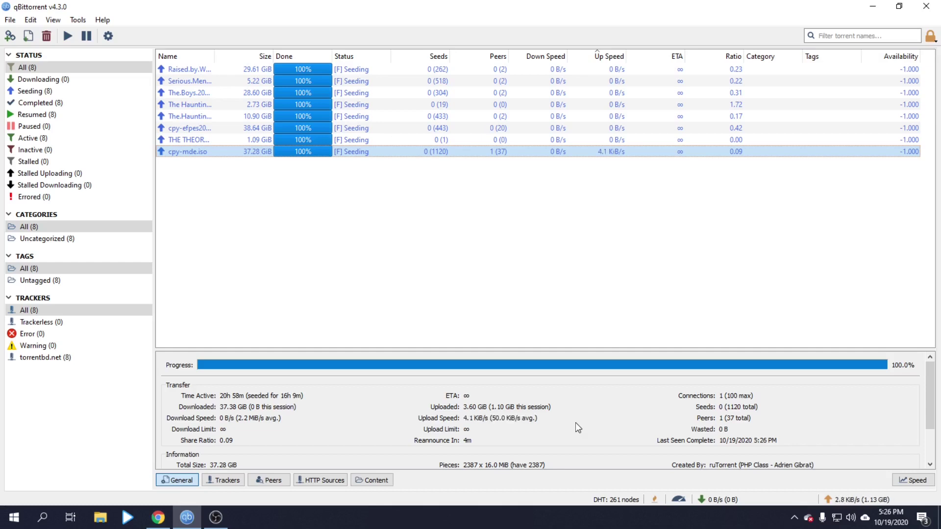
# - Quit qBittorrent despite active transfers, relaunch it with the dark theme, then minimize it
pyautogui.hotkey('ctrl', 'q')
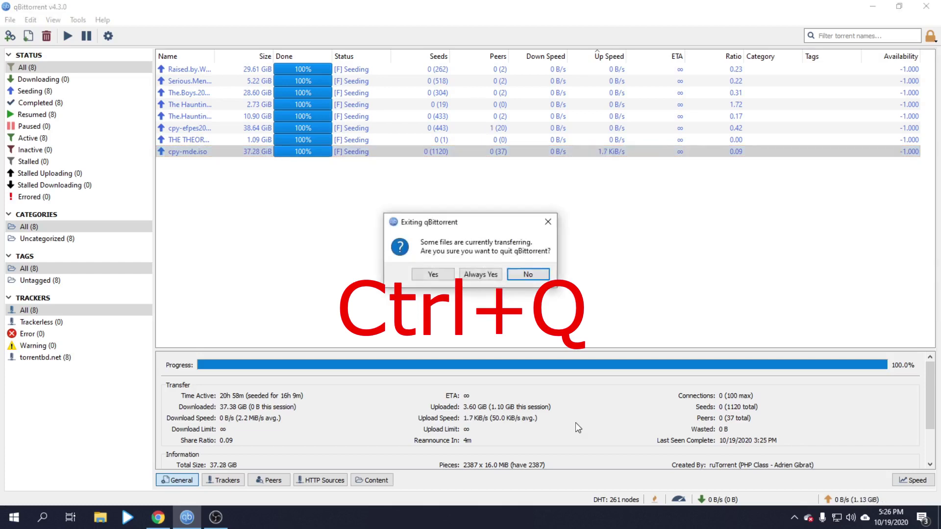
pyautogui.click(443, 275)
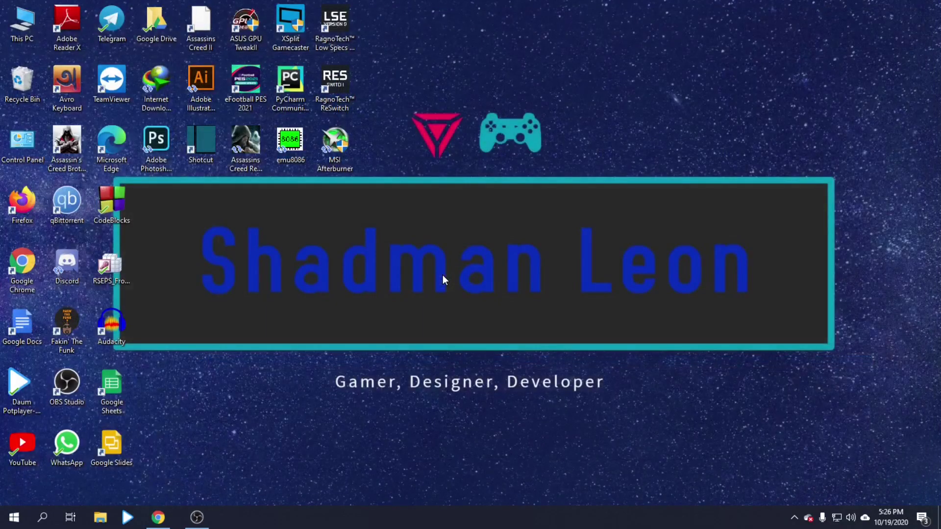
pyautogui.doubleClick(61, 207)
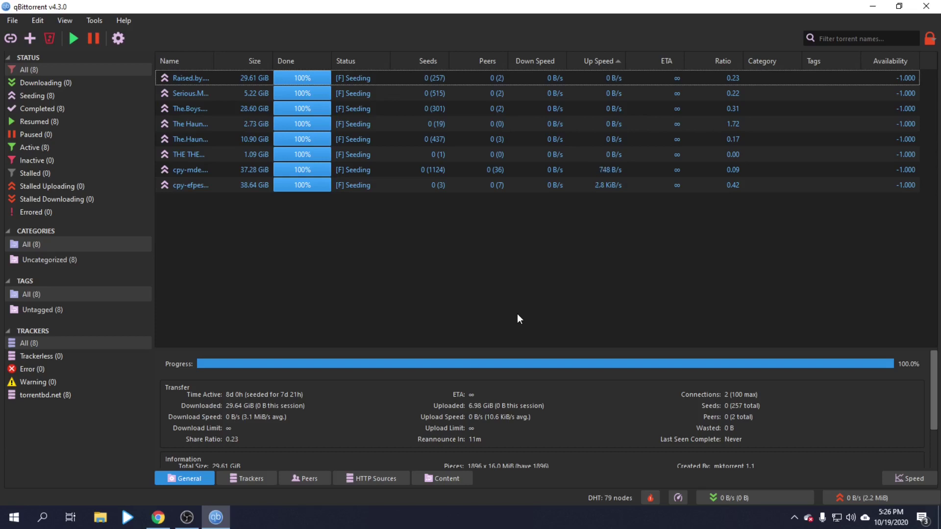
pyautogui.click(877, 6)
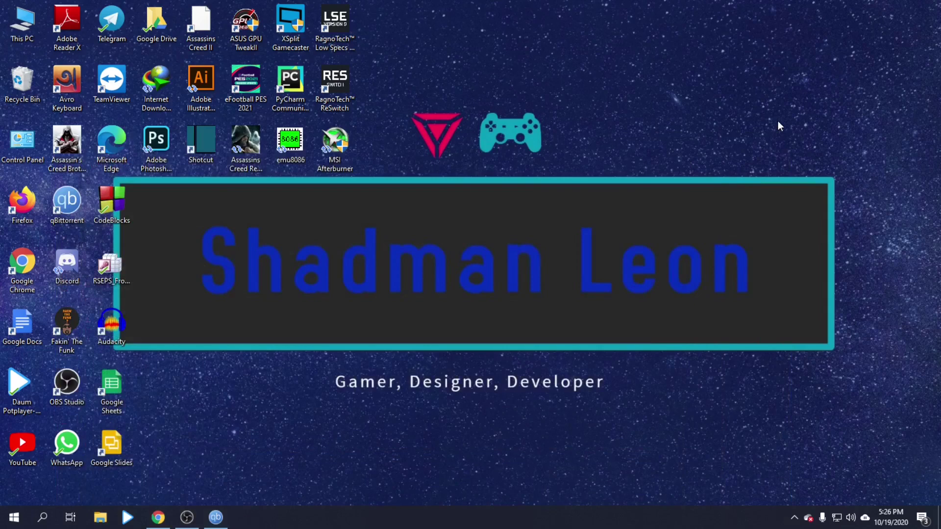